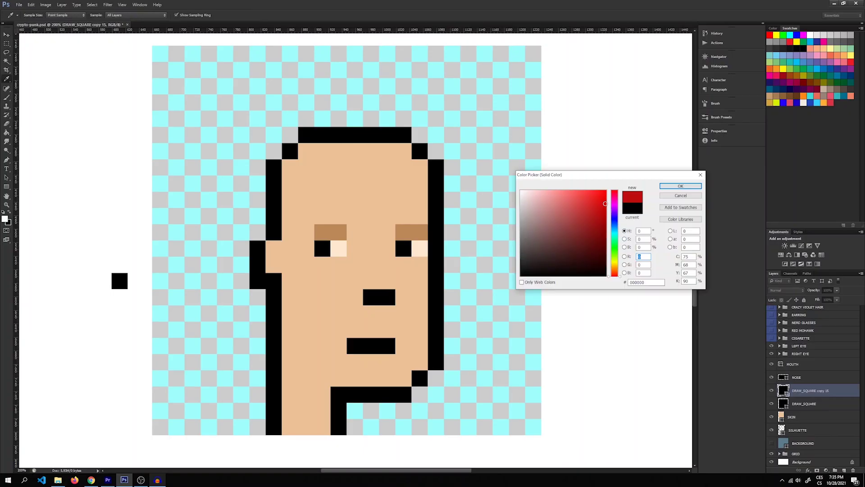
# Step: Confirm the red colour and stretch the red square into a long bar
pyautogui.press('Return')
pyautogui.hotkey('ctrl', 't')
pyautogui.moveTo(282, 200); pyautogui.dragTo(400, 200)
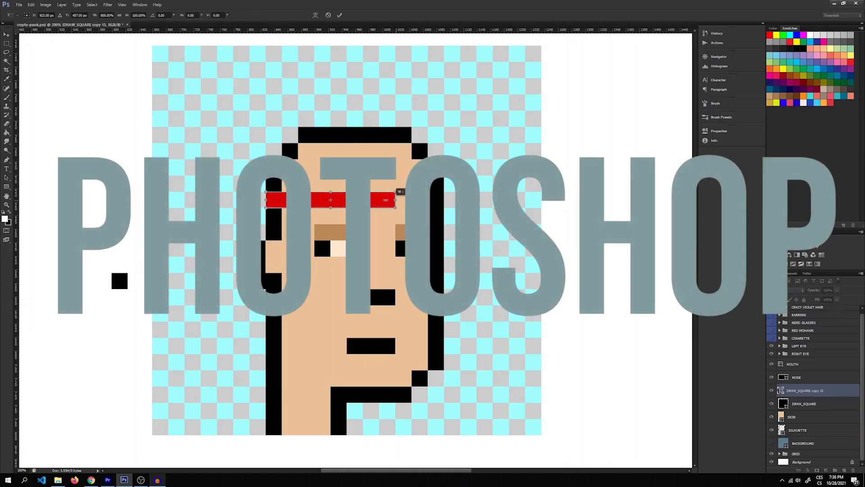
pyautogui.press('Return')
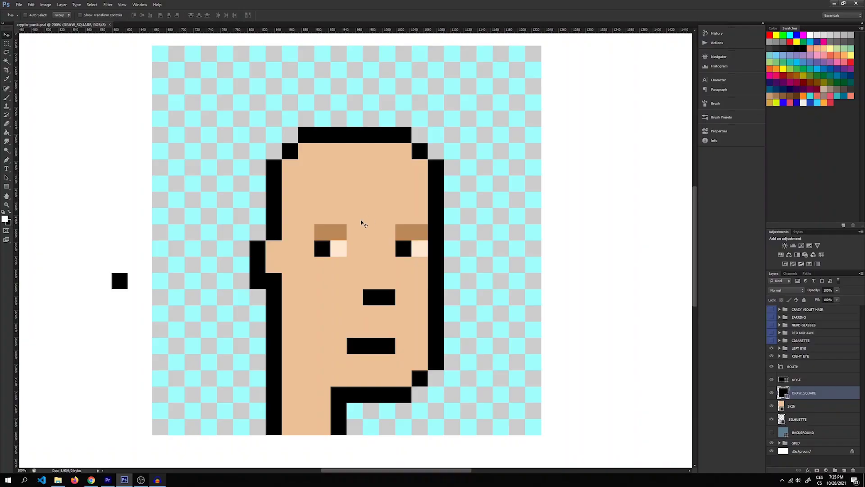
# Step: Duplicate DRAW_SQUARE, hide the background layer, and place the copy on the head's left edge at forehead height
pyautogui.click(818, 382)
pyautogui.click(818, 394)
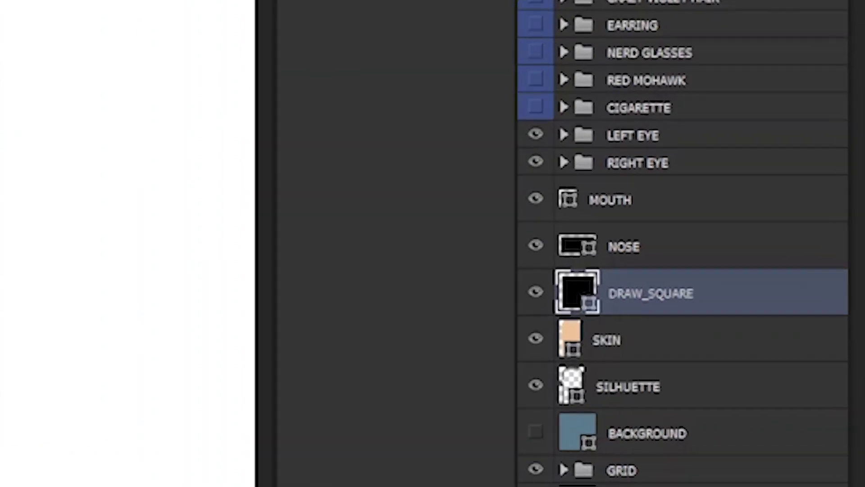
pyautogui.hotkey('ctrl', 'j')
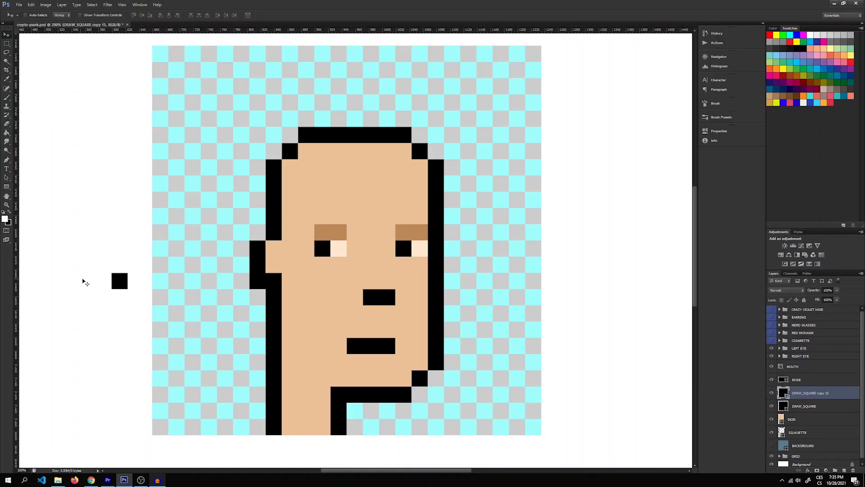
pyautogui.moveTo(86, 283); pyautogui.dragTo(285, 255)
pyautogui.scroll(-1, 818, 434)
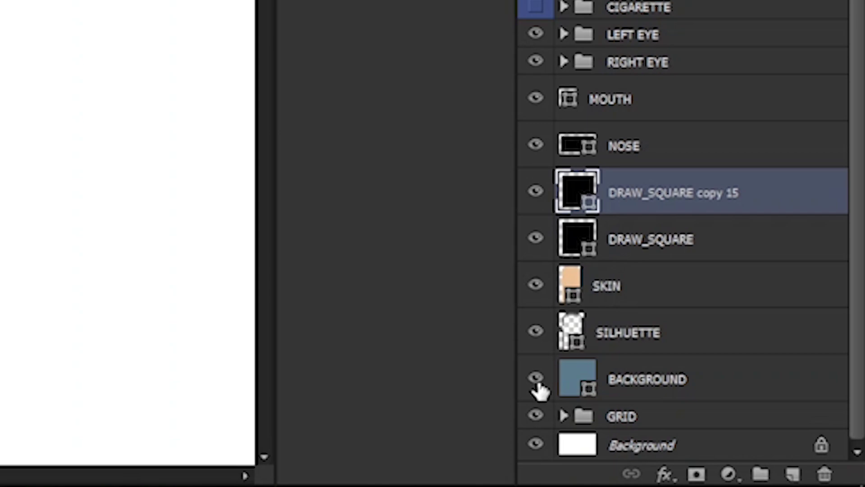
pyautogui.click(536, 377)
pyautogui.moveTo(285, 261); pyautogui.dragTo(261, 202)
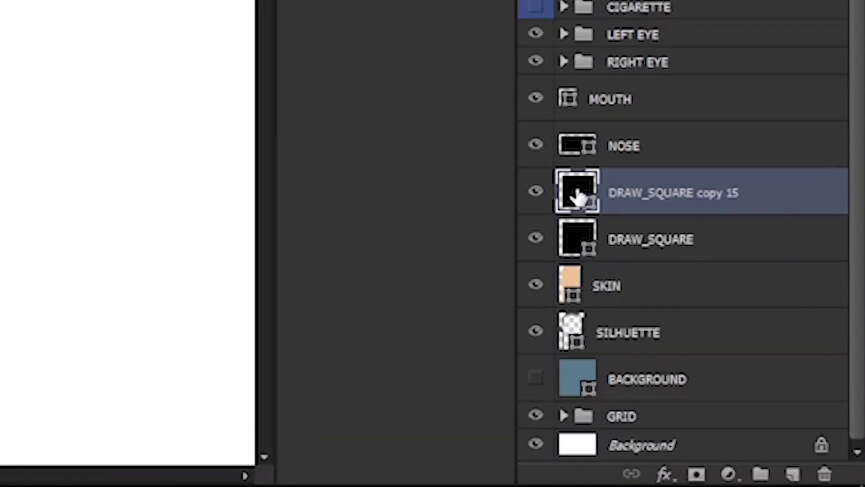
pyautogui.doubleClick(578, 191)
# Step: Colour the copied square red, #d70303
pyautogui.click(606, 203)
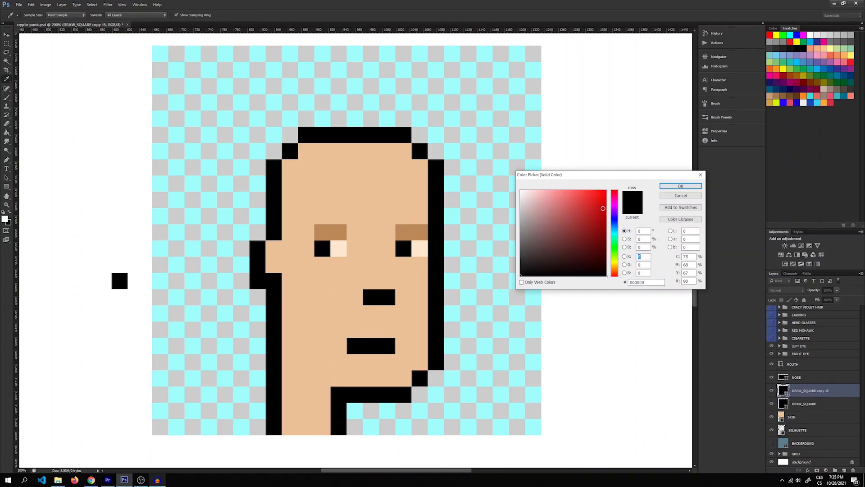
pyautogui.press('v')
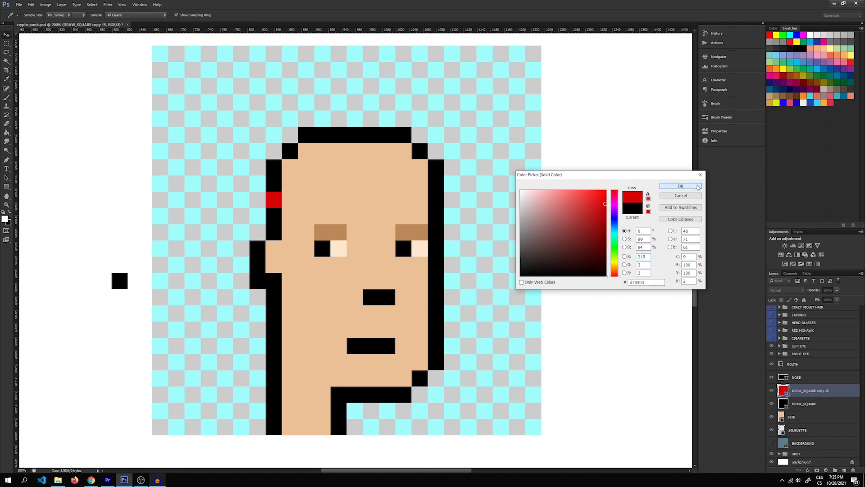
pyautogui.click(680, 186)
# Step: Stretch the red square to 800% width across the forehead and duplicate the bar
pyautogui.hotkey('ctrl', 't')
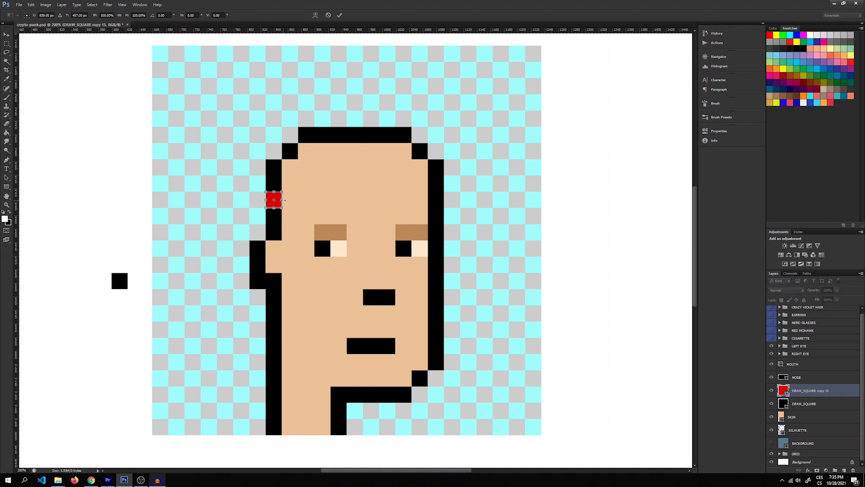
pyautogui.moveTo(283, 200); pyautogui.dragTo(509, 201)
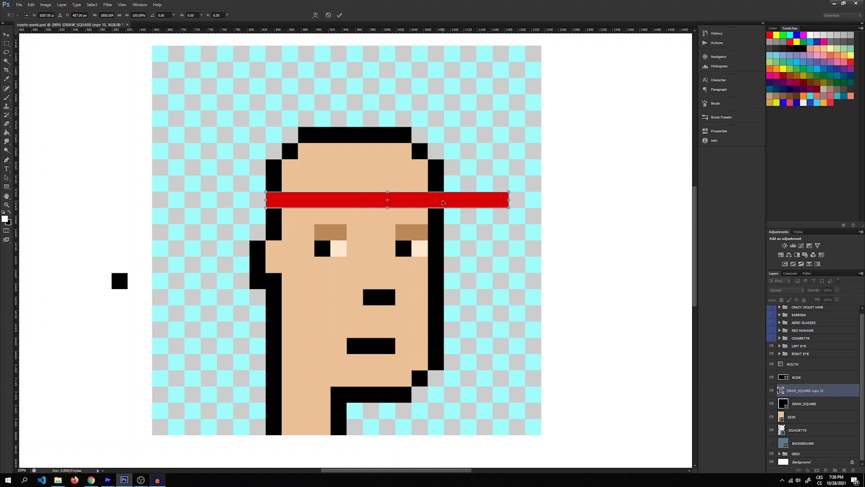
pyautogui.press('Return')
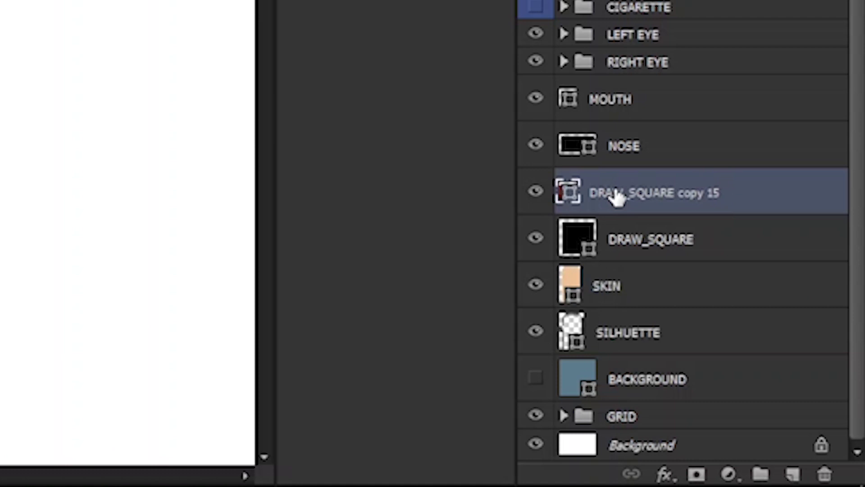
pyautogui.hotkey('ctrl', 'j')
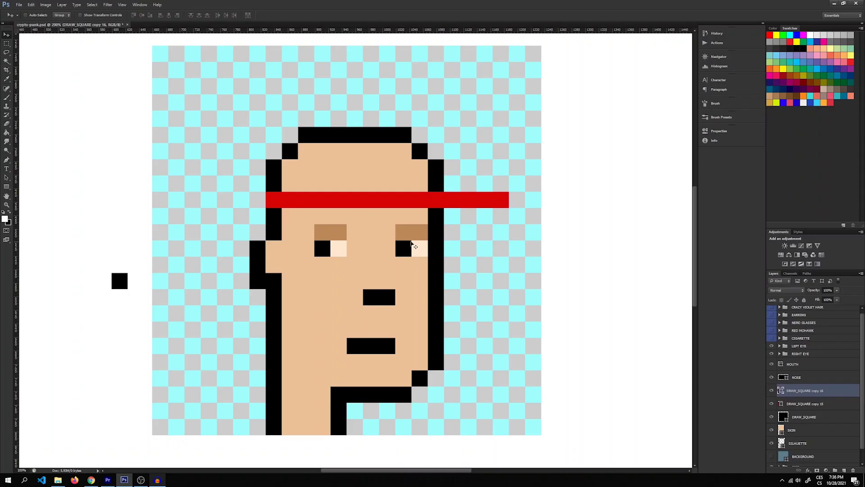
# Step: Move the bar copy up one row and shorten it from the right
pyautogui.moveTo(309, 236); pyautogui.dragTo(340, 251)
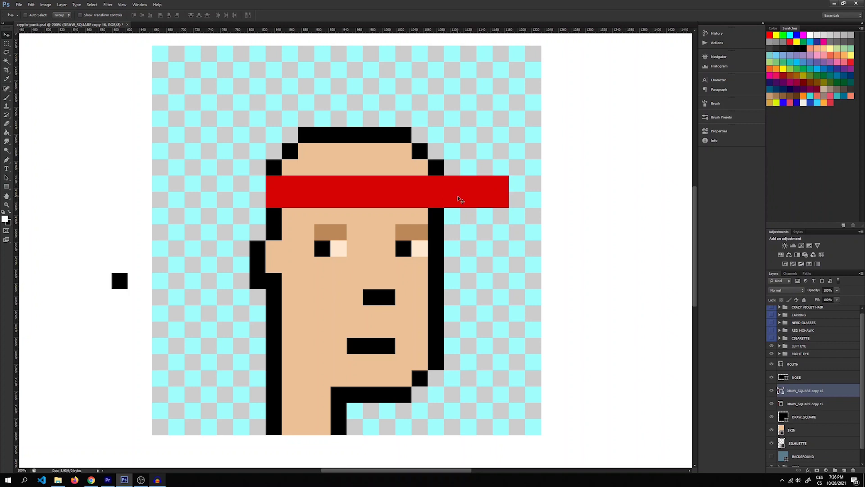
pyautogui.hotkey('ctrl', 't')
pyautogui.moveTo(508, 184)
pyautogui.mouseDown()
pyautogui.moveTo(380, 184)
pyautogui.moveTo(496, 183)
pyautogui.mouseUp()
pyautogui.press('Return')
pyautogui.scroll(1, 449, 227)
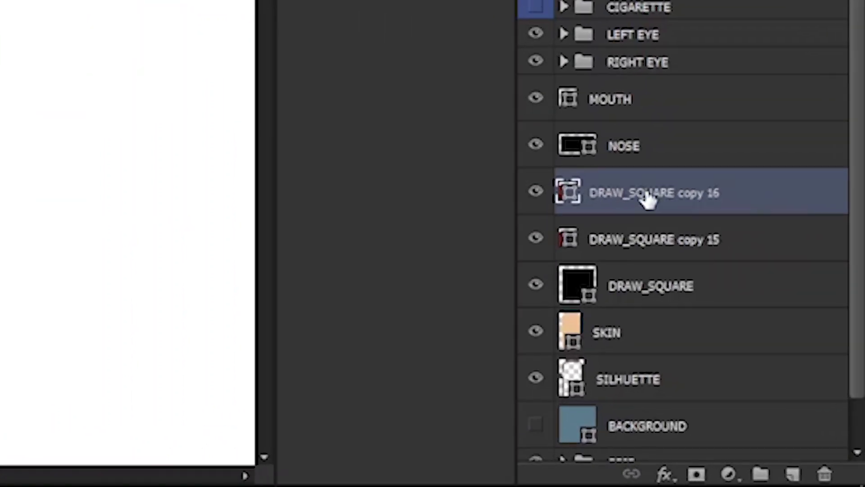
# Step: Add a third red band one row higher, sized to the head's edge, and duplicate it
pyautogui.hotkey('ctrl', 'j')
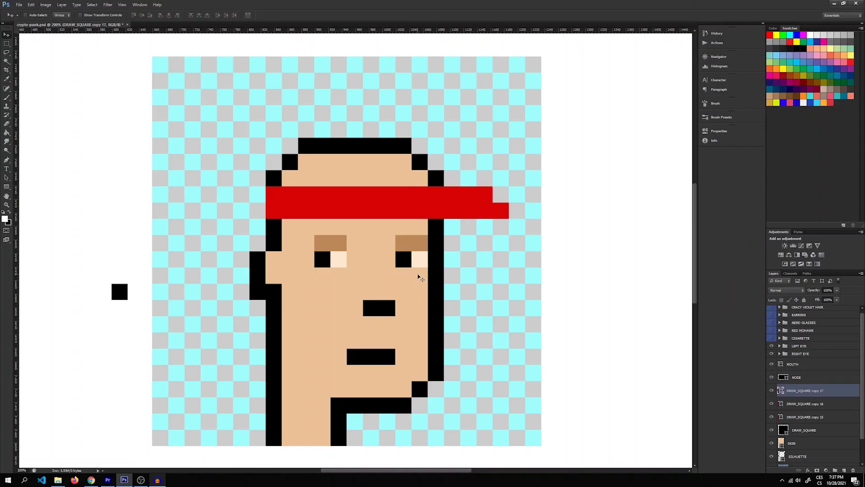
pyautogui.moveTo(410, 273); pyautogui.dragTo(415, 242)
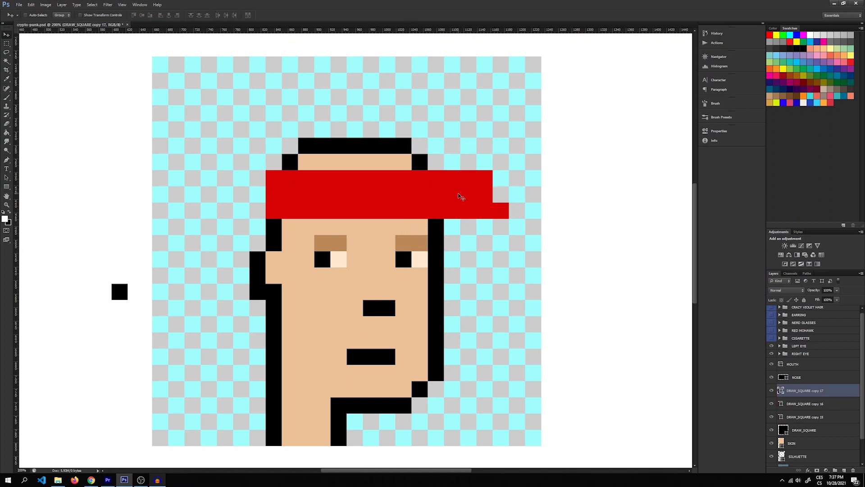
pyautogui.hotkey('ctrl', 't')
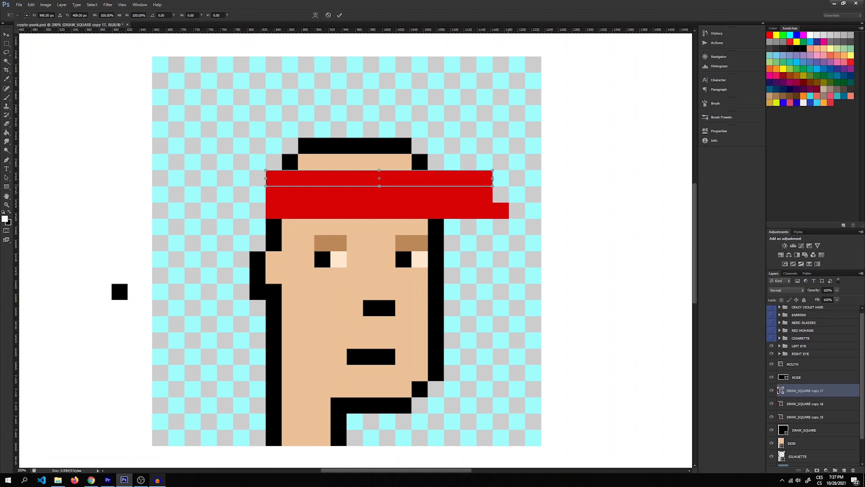
pyautogui.moveTo(492, 179); pyautogui.dragTo(428, 178)
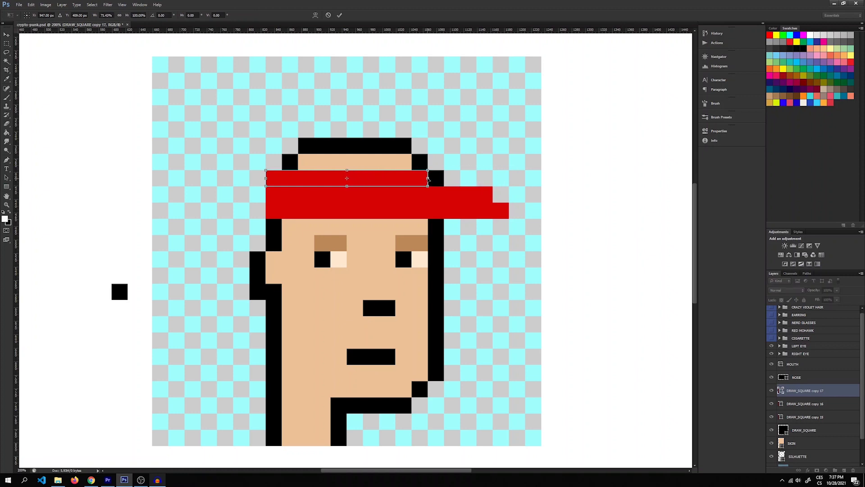
pyautogui.moveTo(429, 178); pyautogui.dragTo(443, 180)
pyautogui.press('Return')
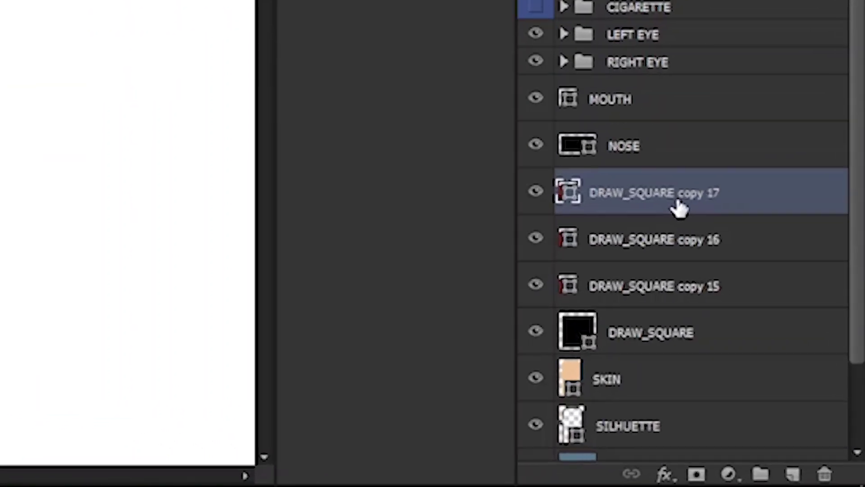
pyautogui.hotkey('ctrl', 'j')
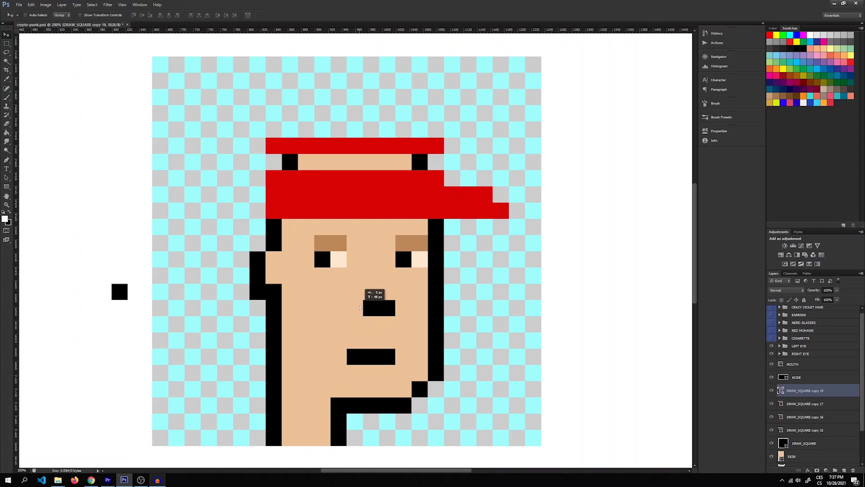
# Step: Move the new band up a row and narrow it from both sides
pyautogui.moveTo(382, 288); pyautogui.dragTo(361, 323)
pyautogui.hotkey('ctrl', 't')
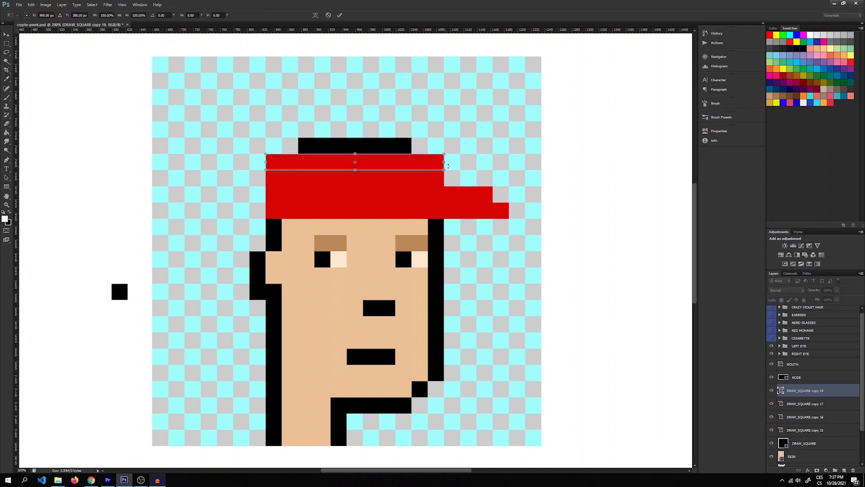
pyautogui.moveTo(445, 162)
pyautogui.mouseDown()
pyautogui.moveTo(460, 161)
pyautogui.moveTo(428, 161)
pyautogui.mouseUp()
pyautogui.moveTo(265, 161); pyautogui.dragTo(282, 162)
pyautogui.press('Return')
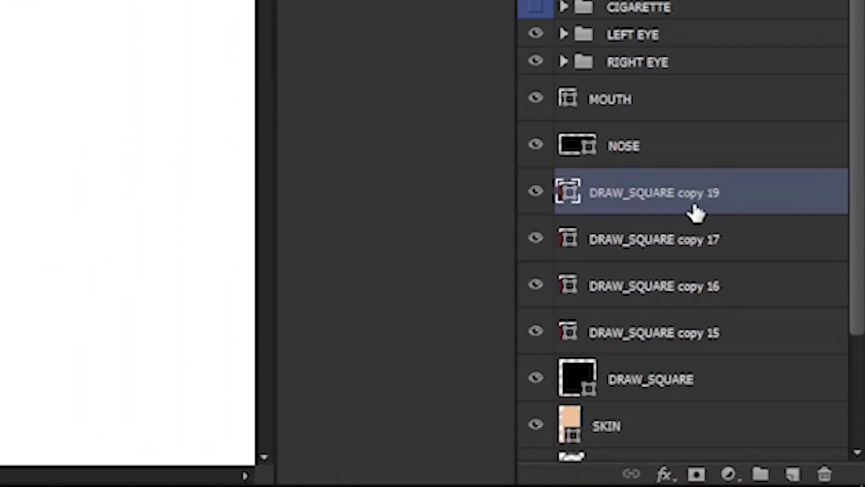
# Step: Cover the black top bar with a narrower red copy of that row
pyautogui.hotkey('ctrl', 'j')
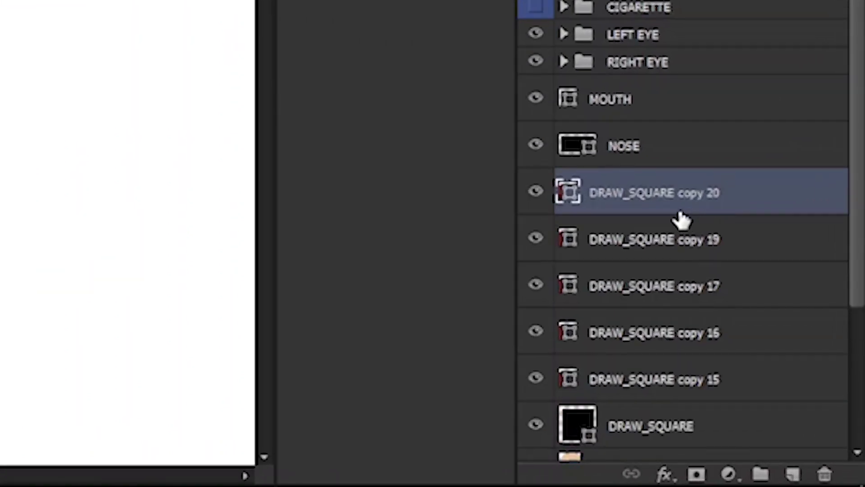
pyautogui.moveTo(392, 321); pyautogui.dragTo(418, 290)
pyautogui.hotkey('ctrl', 't')
pyautogui.moveTo(445, 145); pyautogui.dragTo(411, 146)
pyautogui.press('Return')
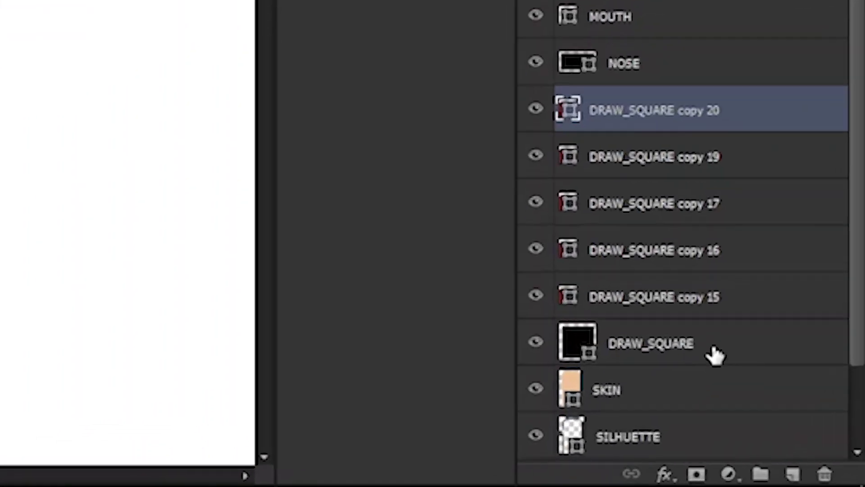
# Step: Make another copy of the black DRAW_SQUARE layer
pyautogui.click(821, 459)
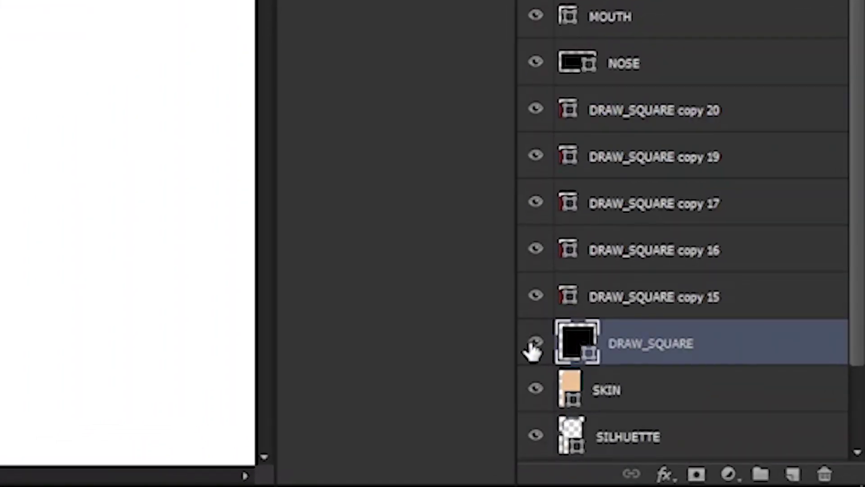
pyautogui.hotkey('ctrl', 'j')
pyautogui.scroll(1, 332, 336)
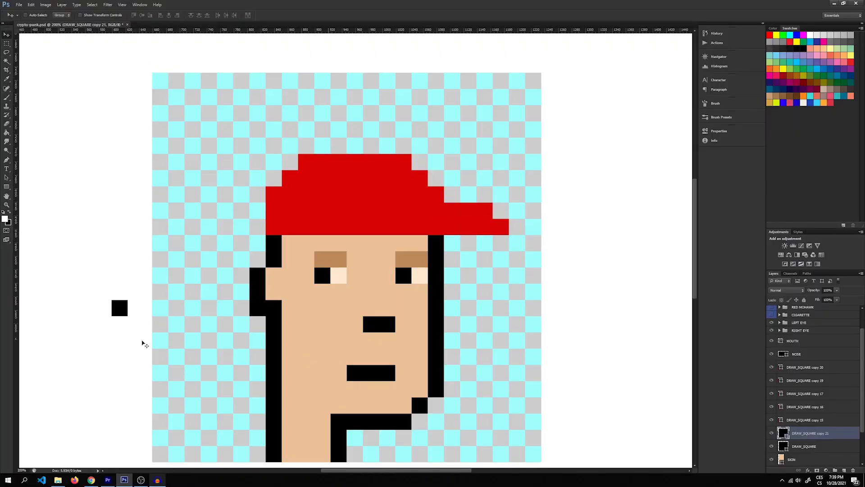
# Step: Recolour the square copy with the sampled cap red and place it and a duplicate in the cap's stepped edge
pyautogui.moveTo(298, 311); pyautogui.dragTo(435, 225)
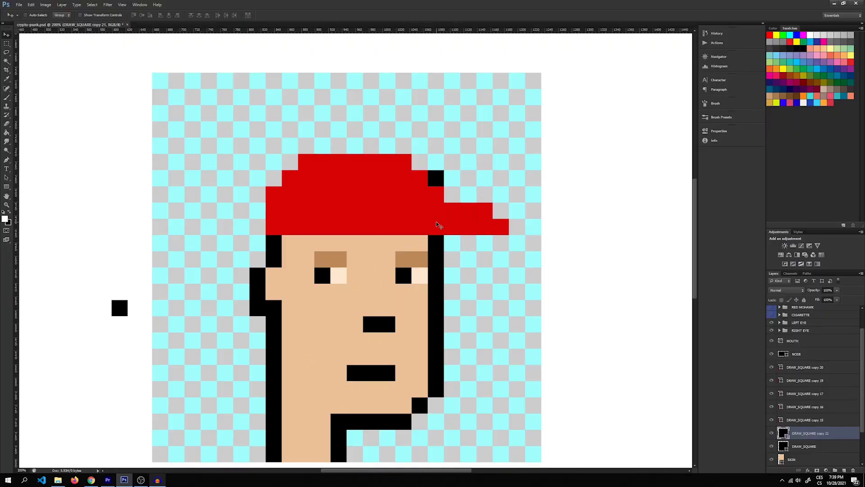
pyautogui.doubleClick(783, 433)
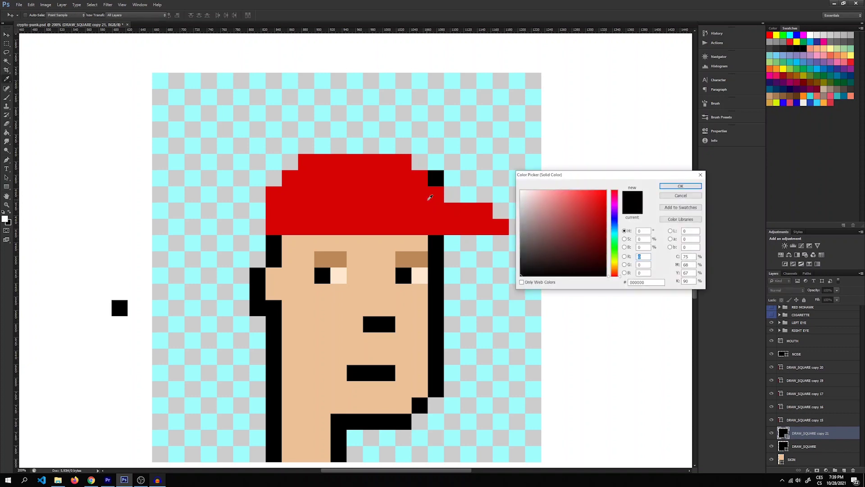
pyautogui.click(430, 198)
pyautogui.press('Return')
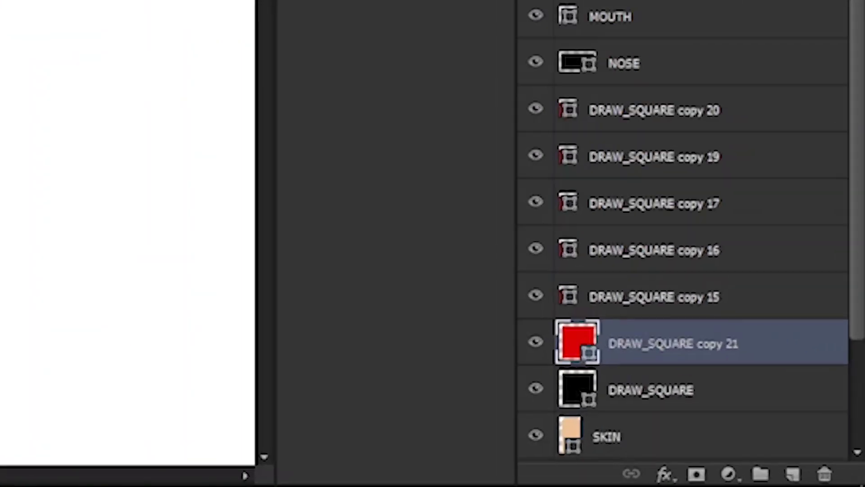
pyautogui.hotkey('ctrl', 'j')
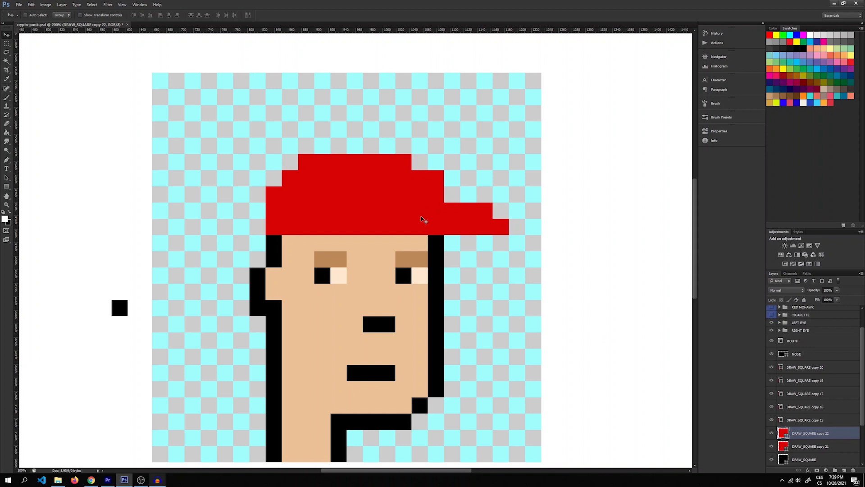
pyautogui.moveTo(533, 265); pyautogui.dragTo(516, 243)
pyautogui.hotkey('alt', '[')
pyautogui.hotkey('alt', '[')
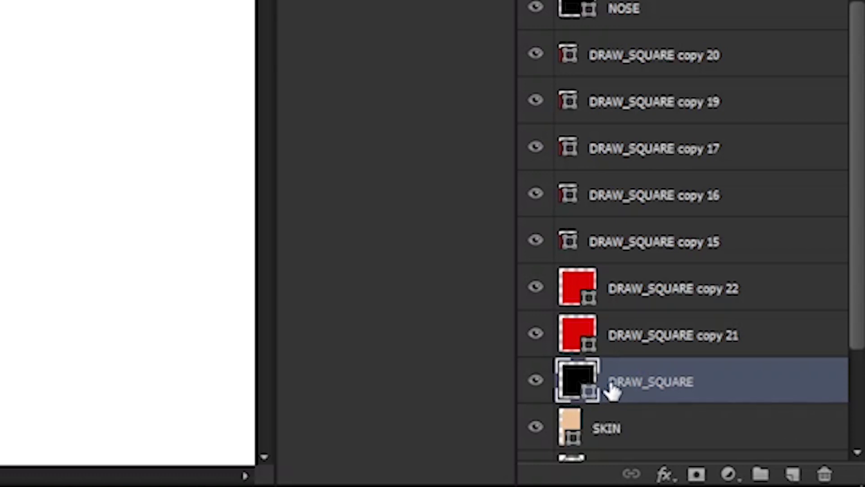
# Step: Duplicate DRAW_SQUARE, raise it in the layer stack, and set it on the cap's crown
pyautogui.hotkey('ctrl', 'j')
pyautogui.moveTo(604, 394); pyautogui.dragTo(637, 55)
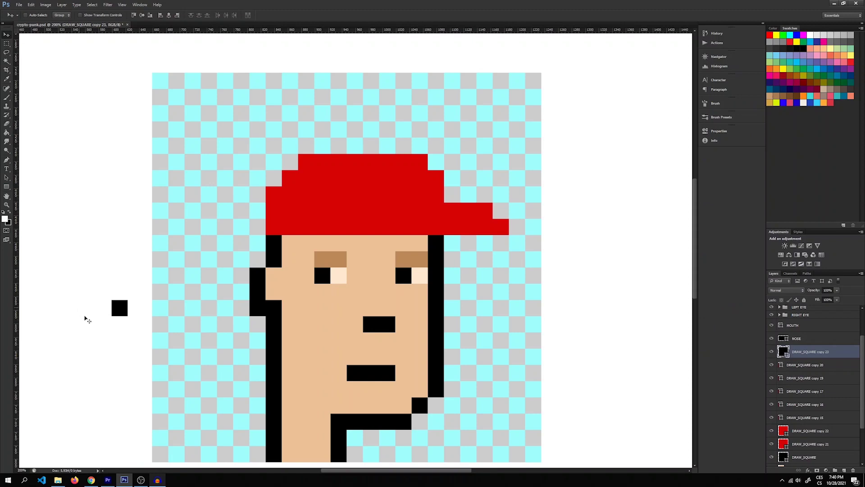
pyautogui.moveTo(133, 324); pyautogui.dragTo(406, 199)
pyautogui.moveTo(414, 206); pyautogui.dragTo(414, 209)
# Step: Colour the square pink #f26363 and add a second pink pixel up and left of it
pyautogui.doubleClick(784, 352)
pyautogui.click(406, 194)
pyautogui.click(572, 194)
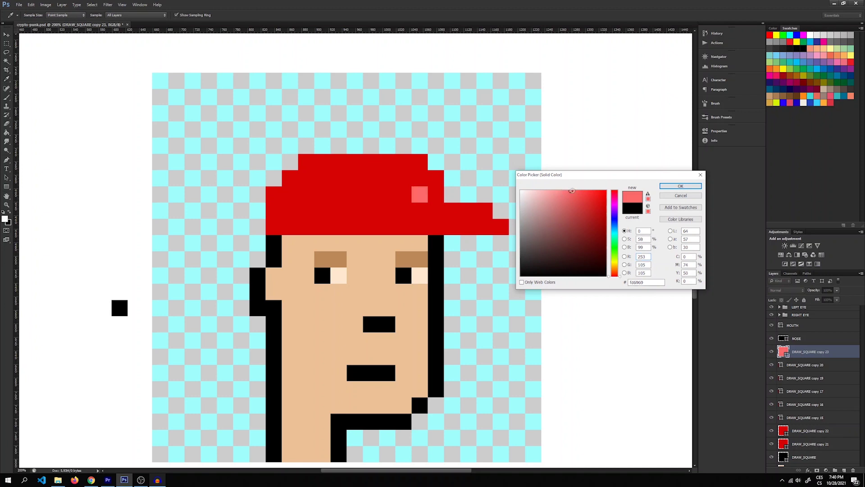
pyautogui.press('Return')
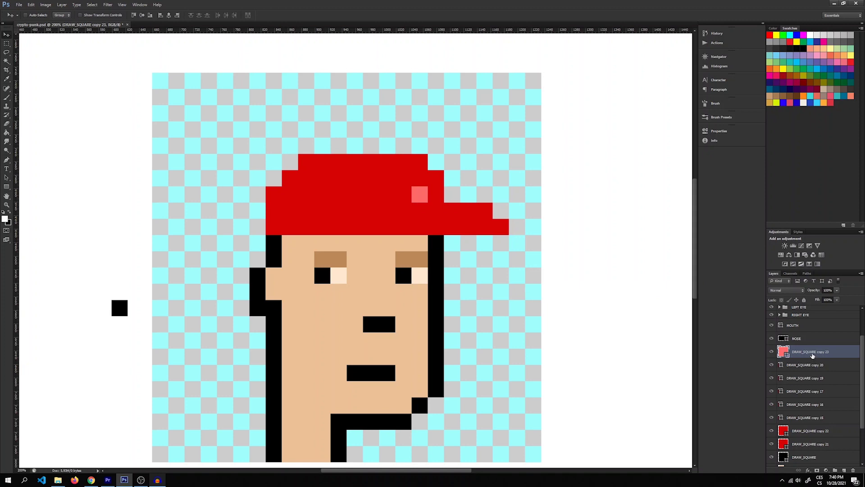
pyautogui.hotkey('ctrl', 'j')
pyautogui.moveTo(544, 292); pyautogui.dragTo(529, 281)
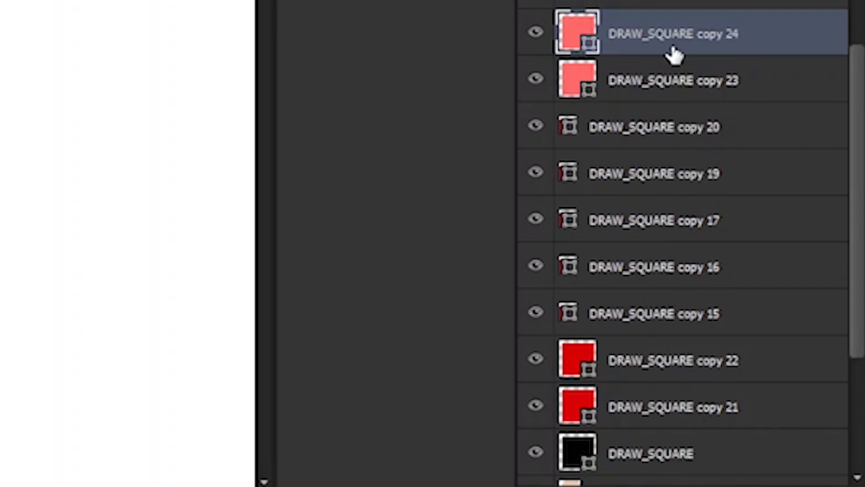
# Step: Group layers copy 21 to copy 24, move the group to the top, and tag it blue
pyautogui.scroll(-1, 682, 405)
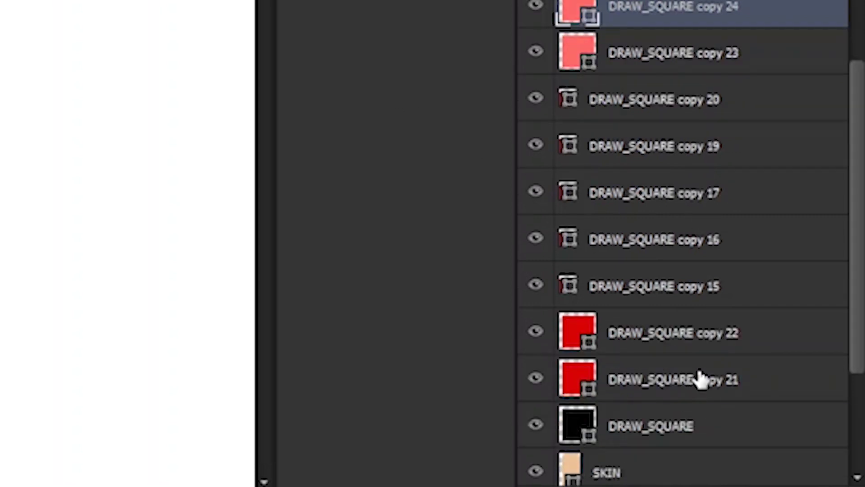
pyautogui.keyDown('shift'); pyautogui.click(699, 380); pyautogui.keyUp('shift')
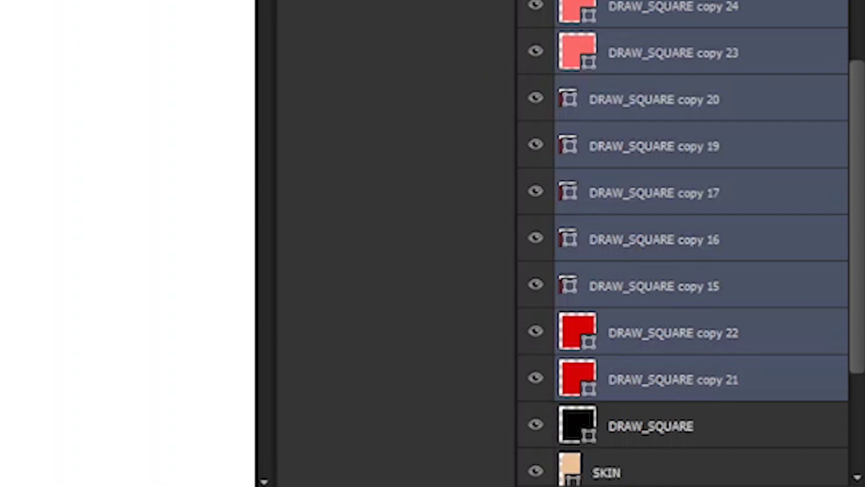
pyautogui.moveTo(564, 68); pyautogui.dragTo(239, 43)
pyautogui.hotkey('ctrl', 'g')
pyautogui.moveTo(668, 226); pyautogui.dragTo(644, 67)
pyautogui.rightClick(644, 73)
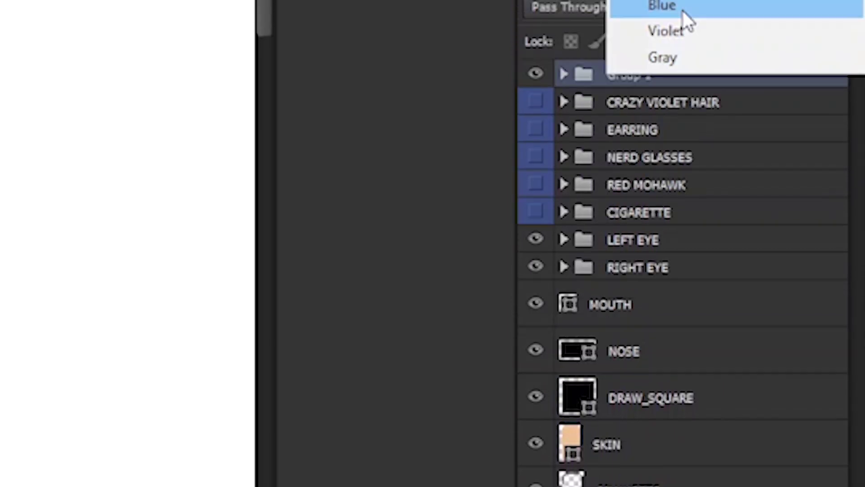
pyautogui.click(685, 15)
# Step: Rename the group CAP and toggle its visibility off and on to check it
pyautogui.doubleClick(626, 75)
pyautogui.write('CAP')
pyautogui.press('Return')
pyautogui.scroll(-1, 634, 306)
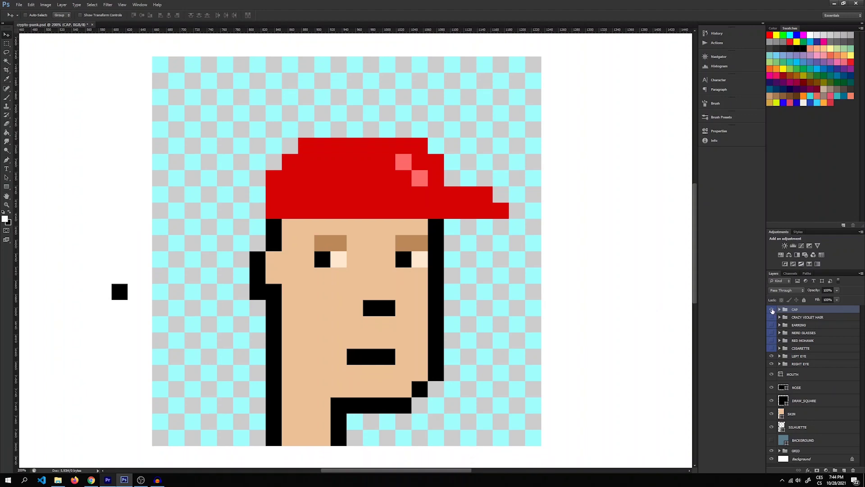
pyautogui.click(772, 310)
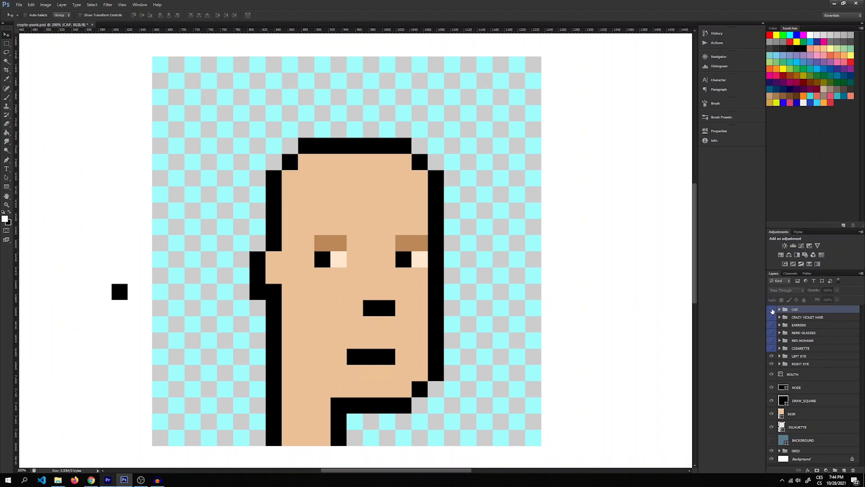
pyautogui.click(772, 310)
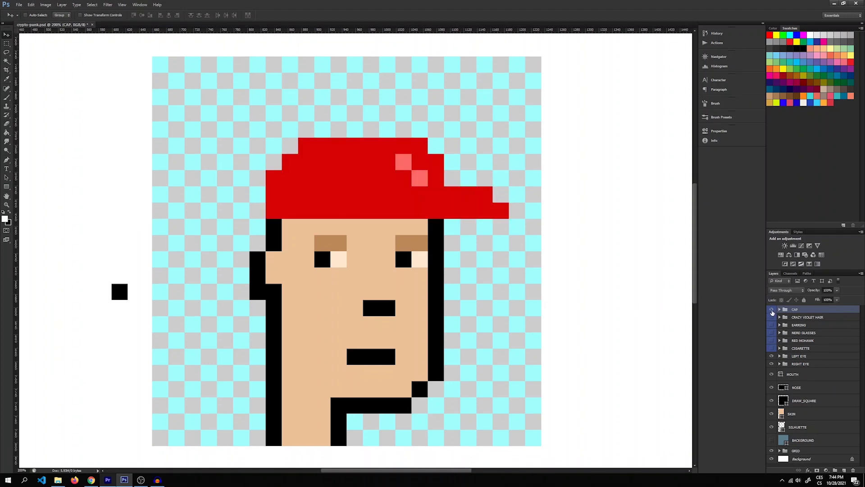